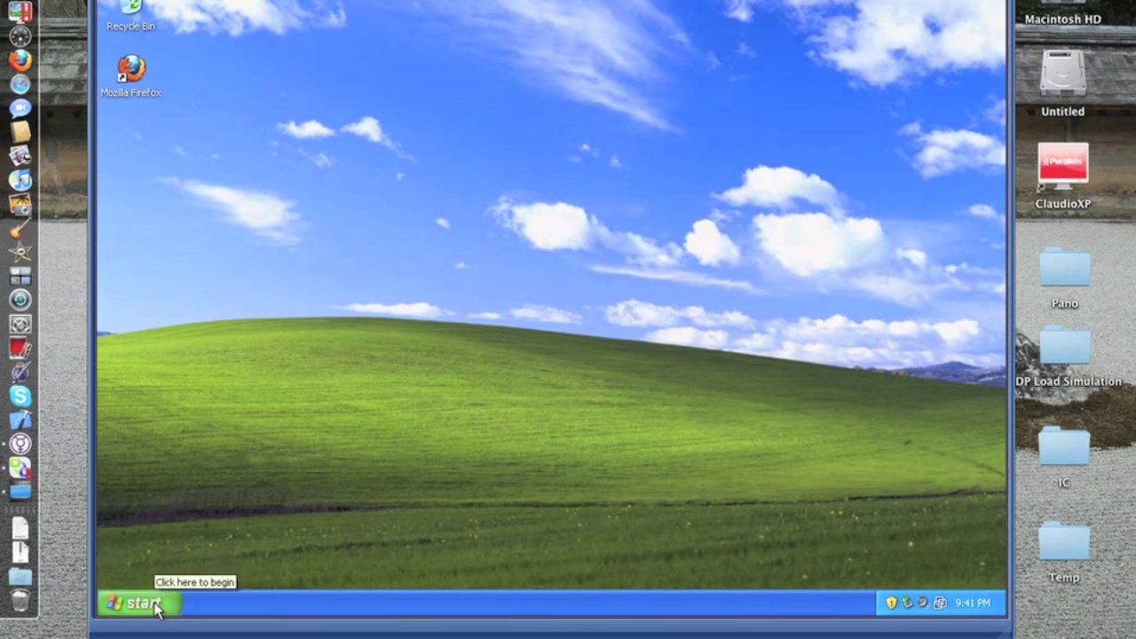
- Open Notepad in the remote Windows XP desktop and move its window around, leaving it near the upper part of the desktop
click(142, 604)
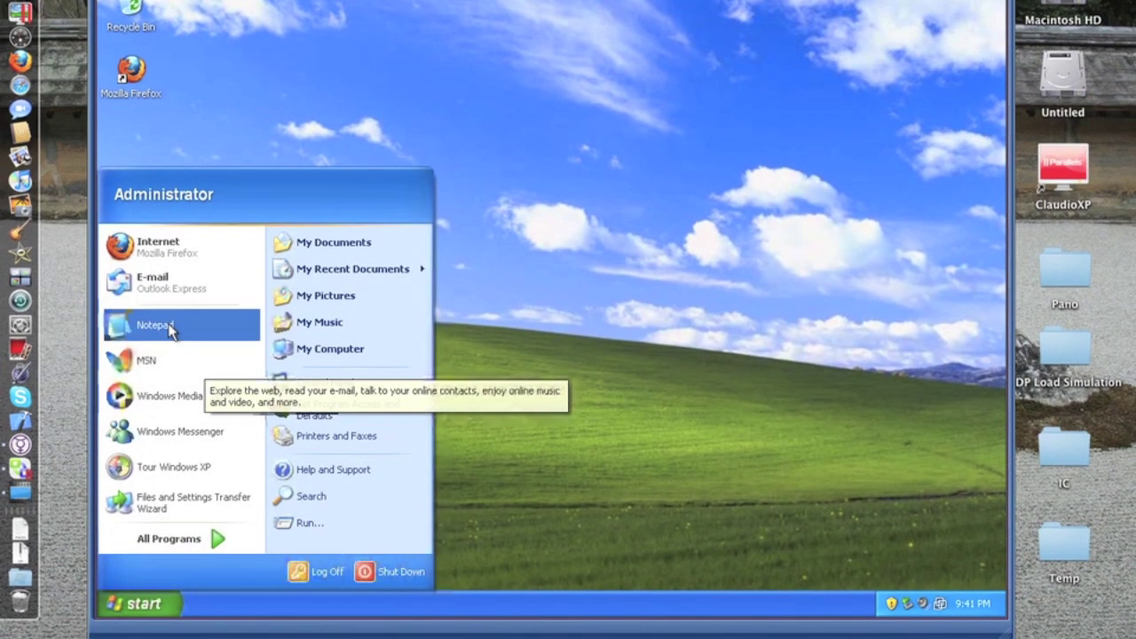
click(173, 328)
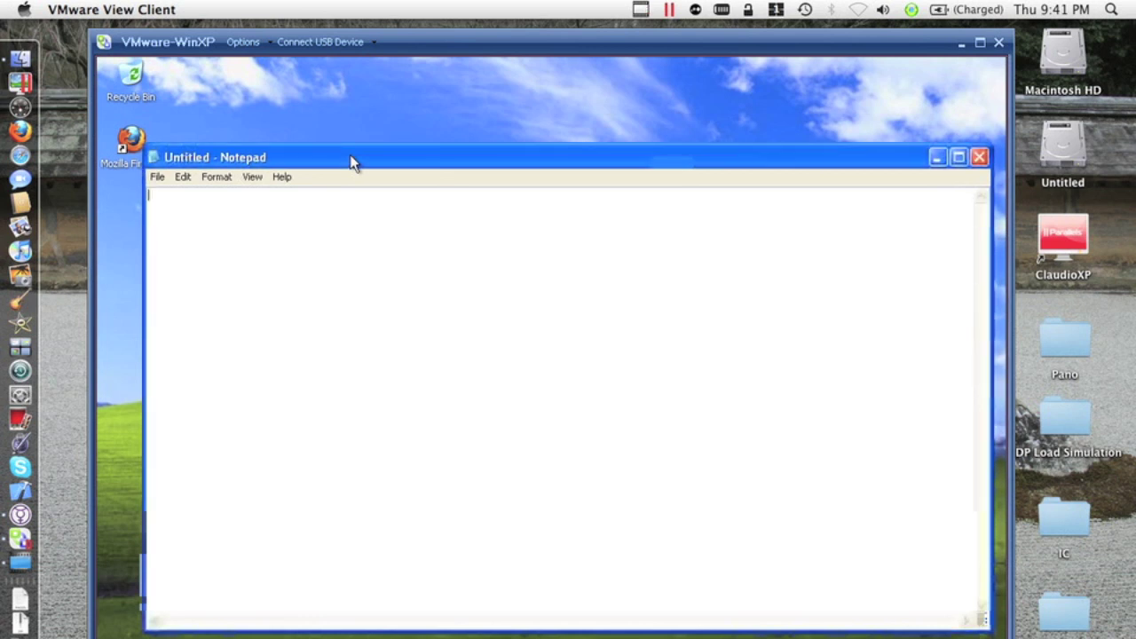
drag(350, 157, 347, 127)
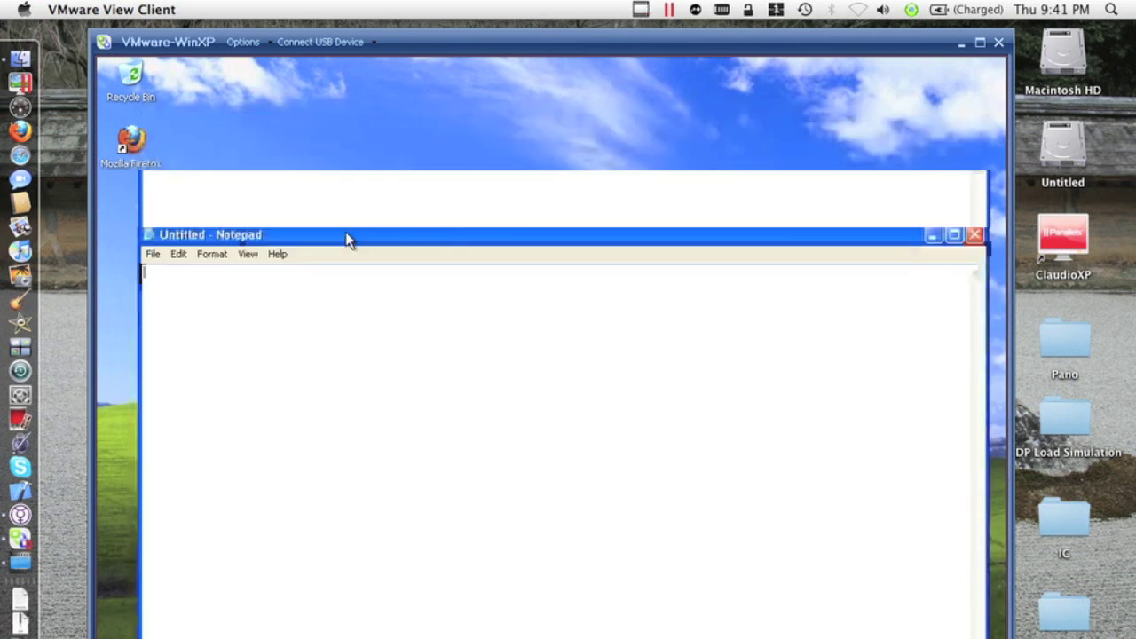
drag(348, 238, 356, 138)
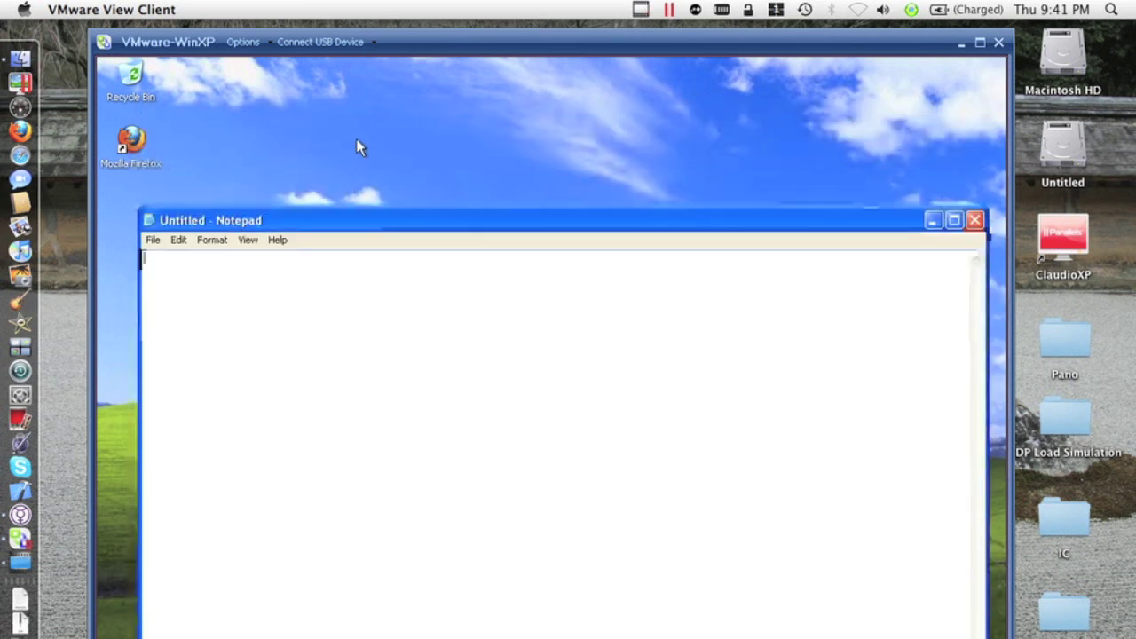
drag(454, 106, 521, 91)
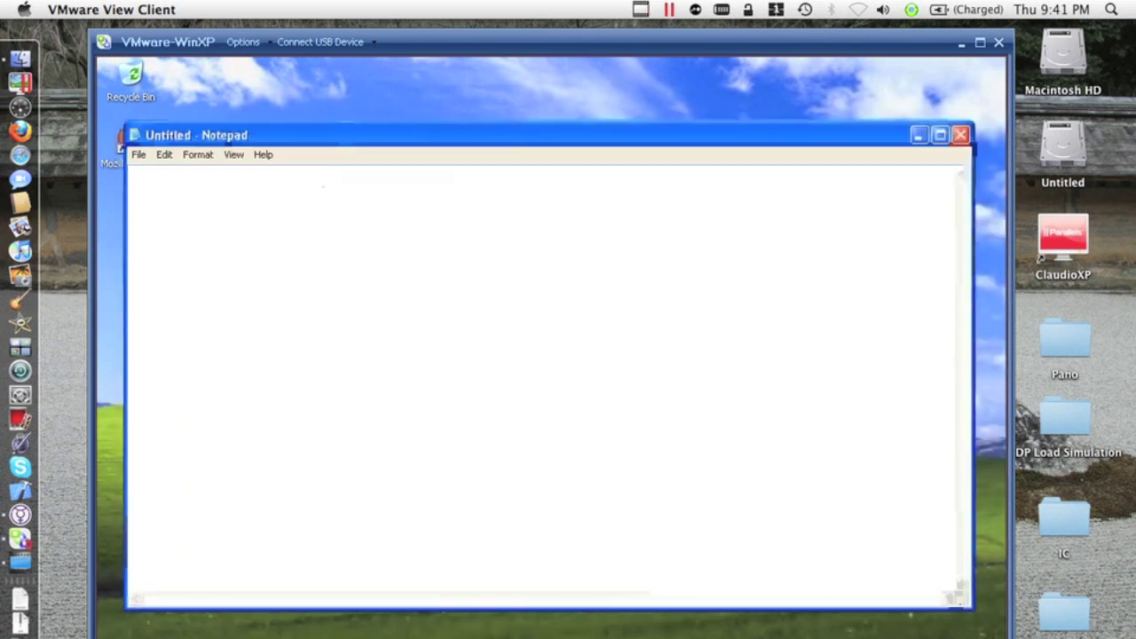
- Write three lines in the blank note: "this is just a typing test", "Can you guys hear me tyoing?" and "Typing I mean."
text(this)
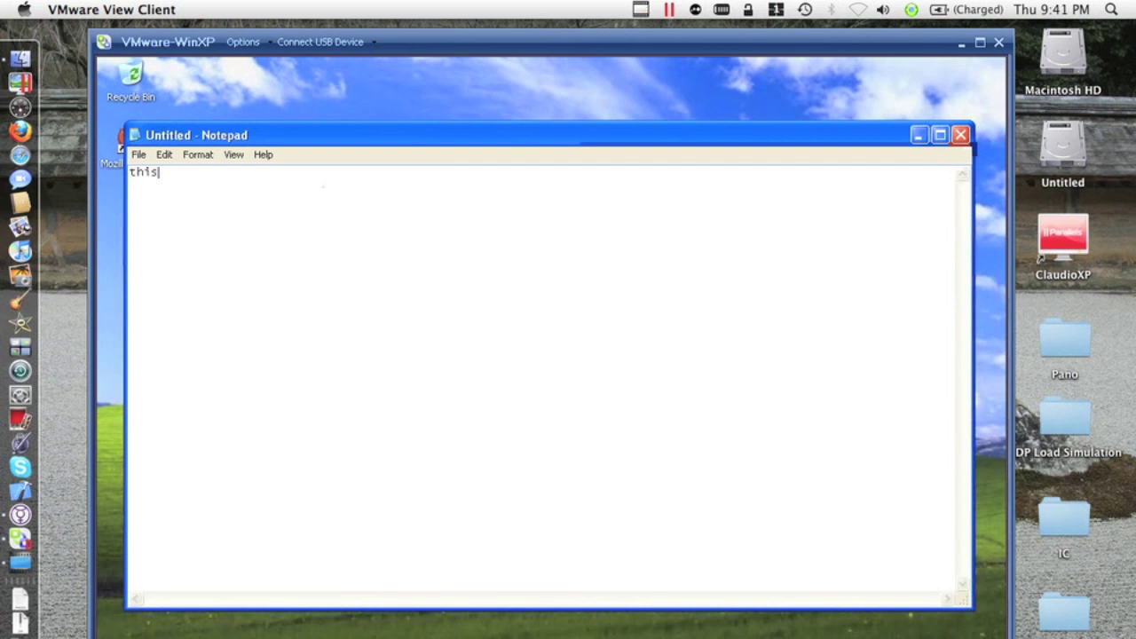
text( is just a ty)
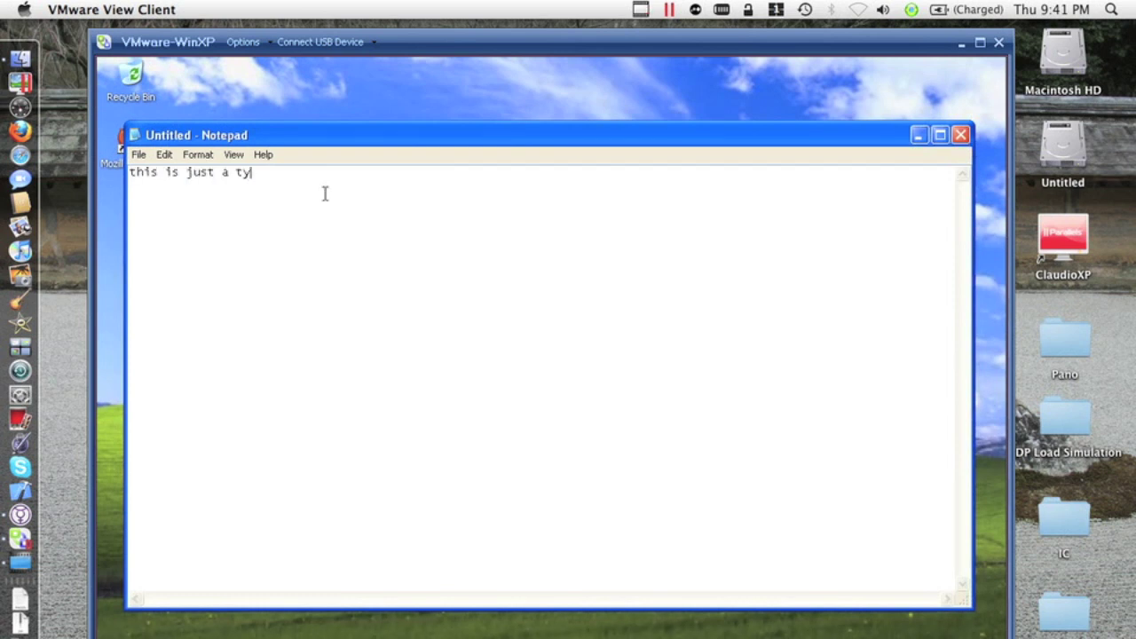
text(ping test)
key(Return)
text(Can you guys hear me tyoing?)
key(Return)
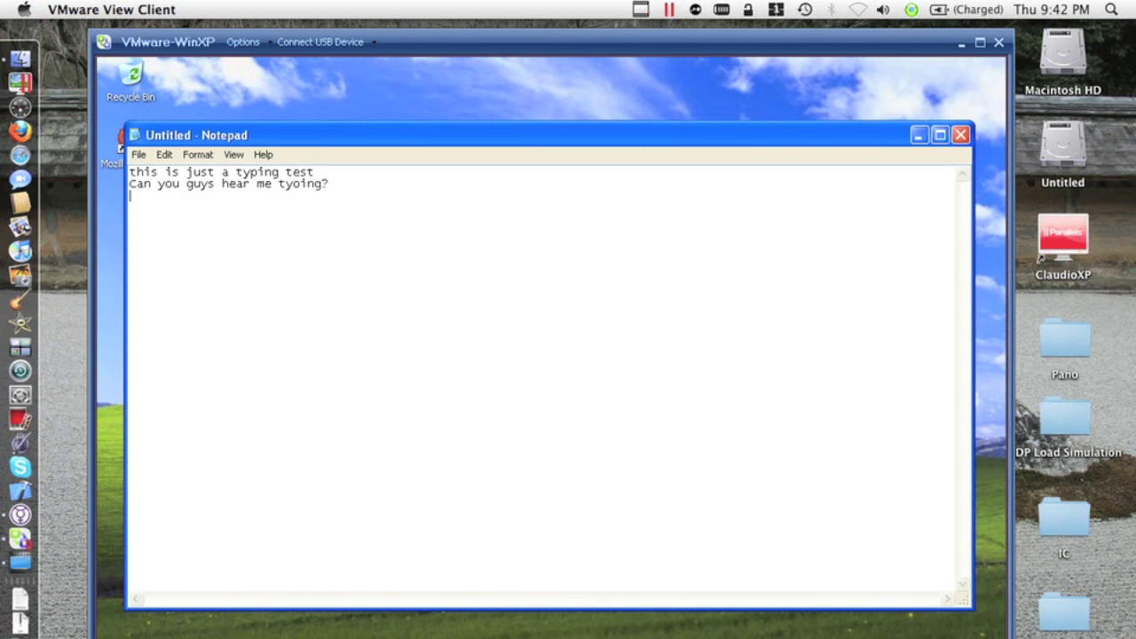
text(Typing I mean.)
- Move the Notepad window around the desktop, and close it without saving the note
drag(824, 144, 828, 103)
drag(821, 224, 828, 124)
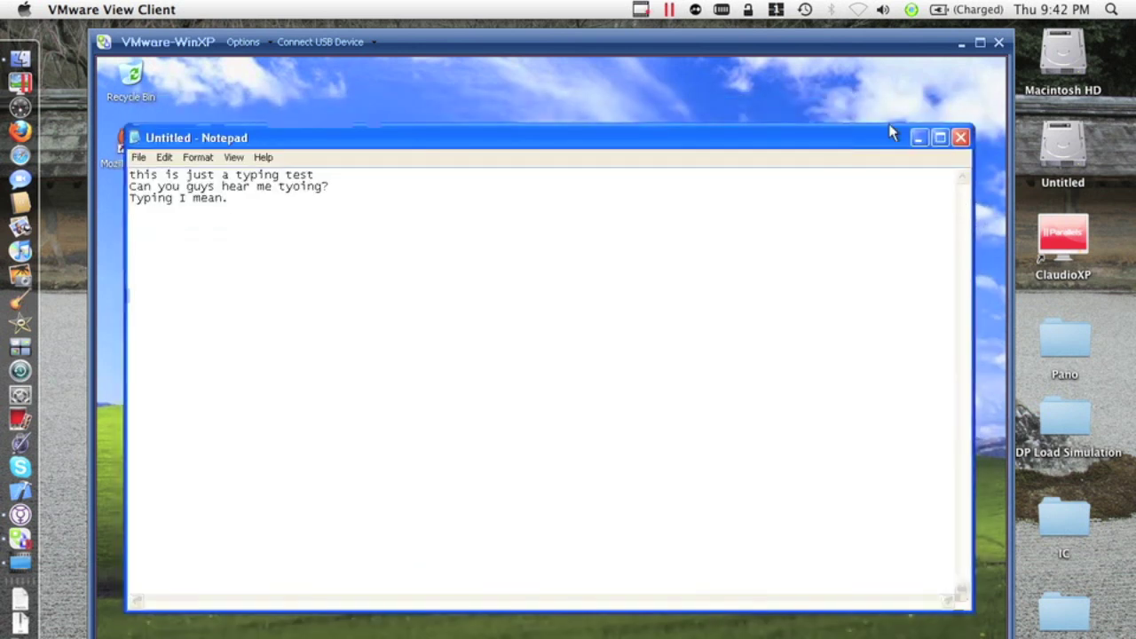
click(960, 138)
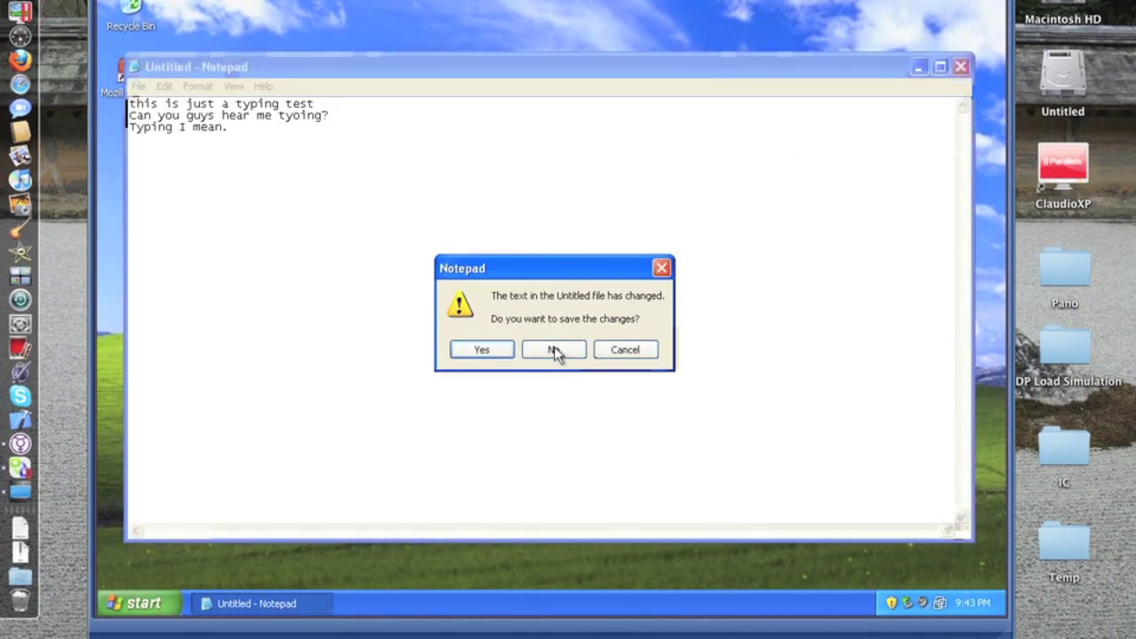
click(554, 422)
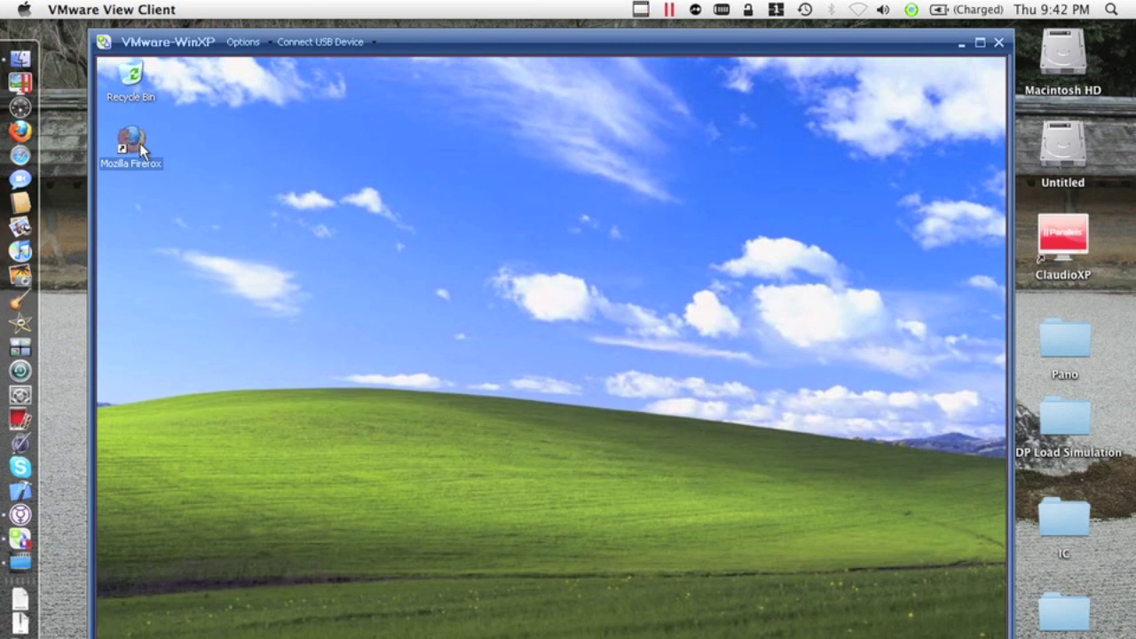
- Open Firefox in the remote desktop and load the previously visited "YouTube - Time Code - Trailer" page to play the video
double_click(130, 142)
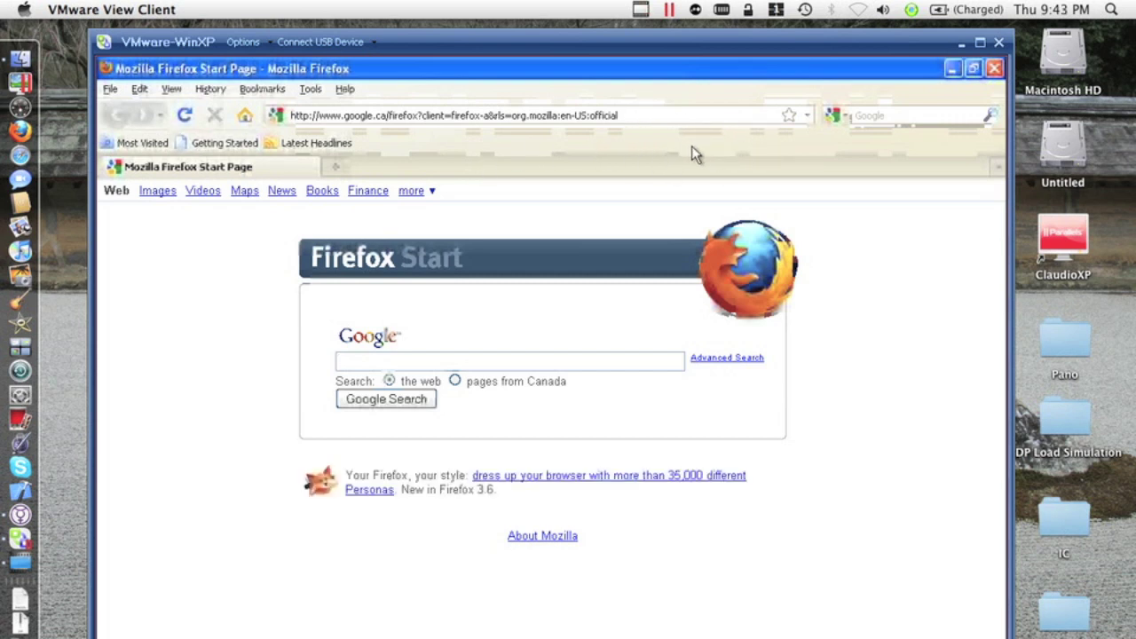
click(808, 118)
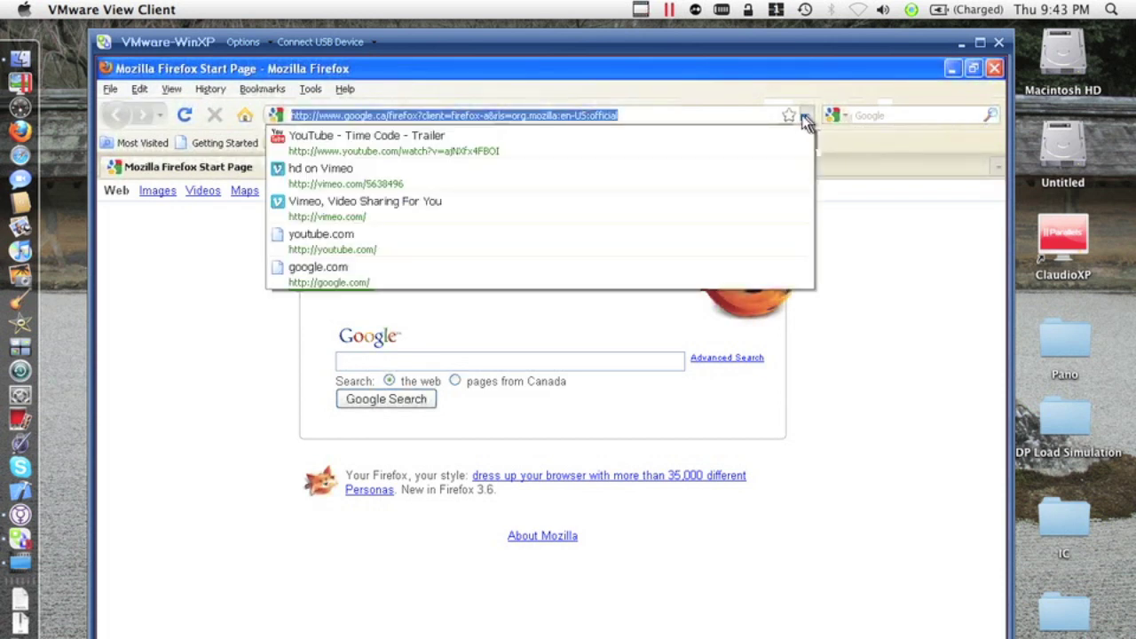
click(625, 144)
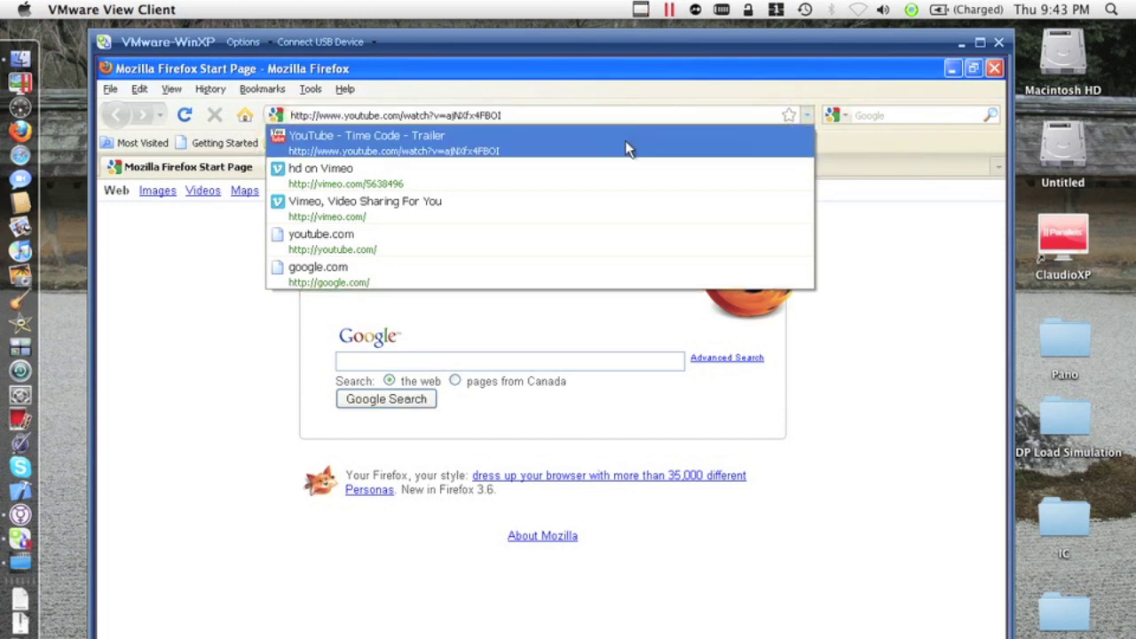
click(625, 142)
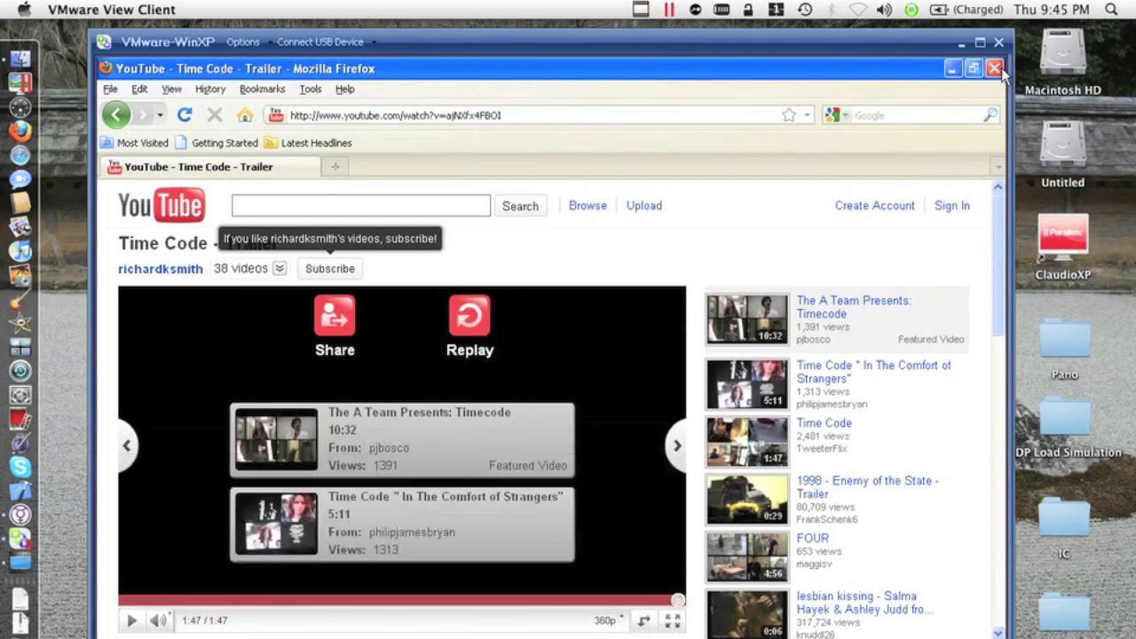
- Close Firefox and dismiss the TPAutoConnect User Agent error without sending a report
click(1001, 70)
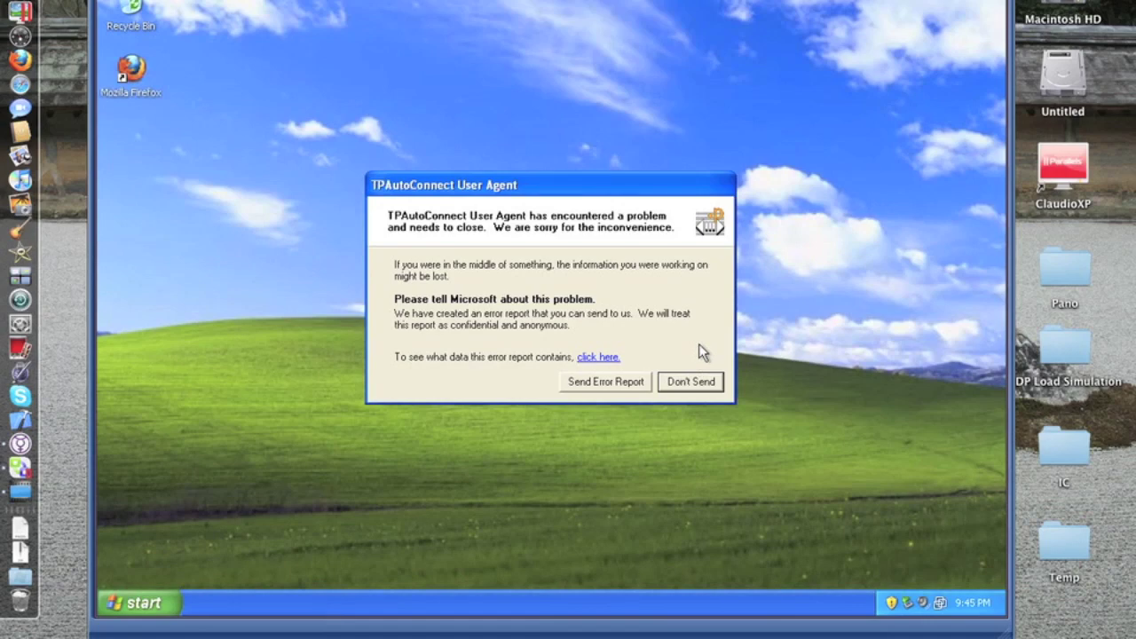
click(689, 384)
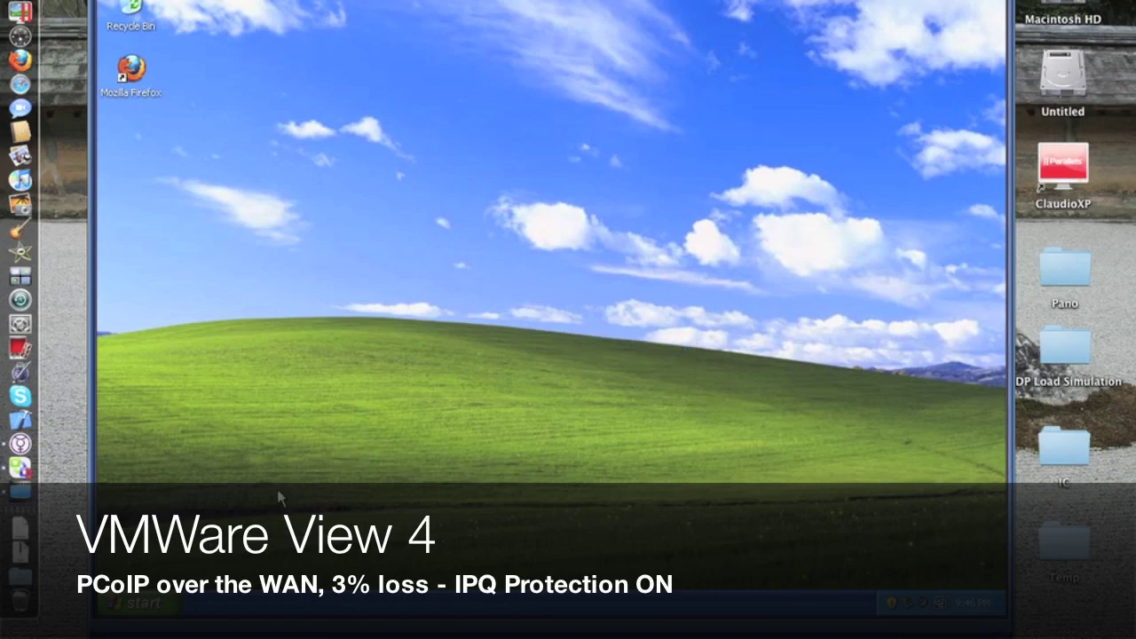
click(156, 605)
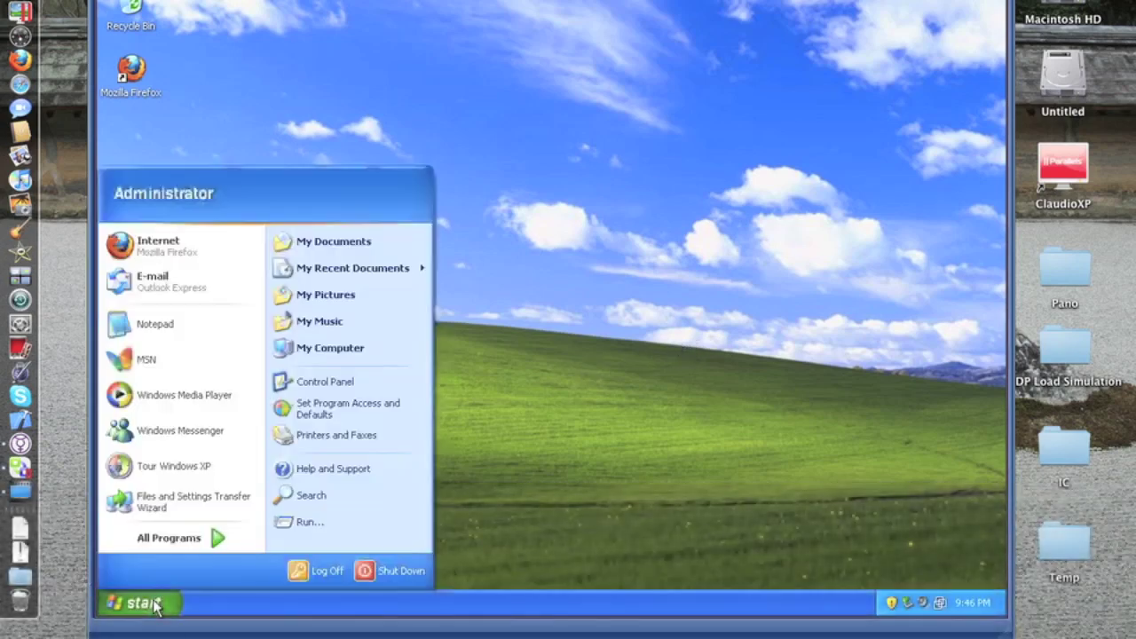
click(587, 406)
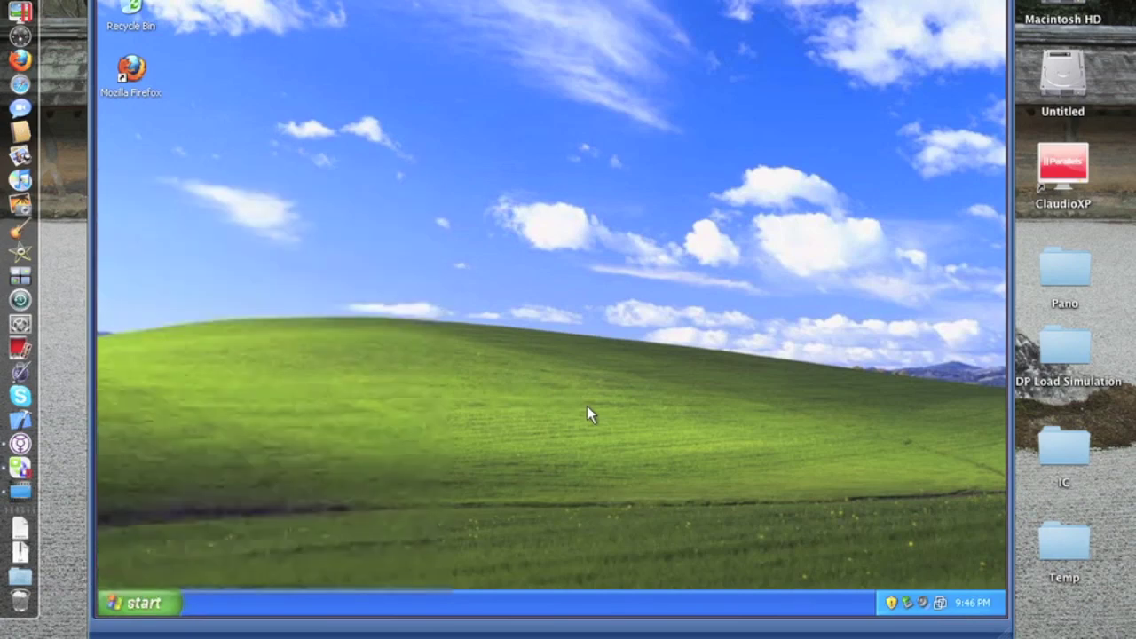
click(158, 604)
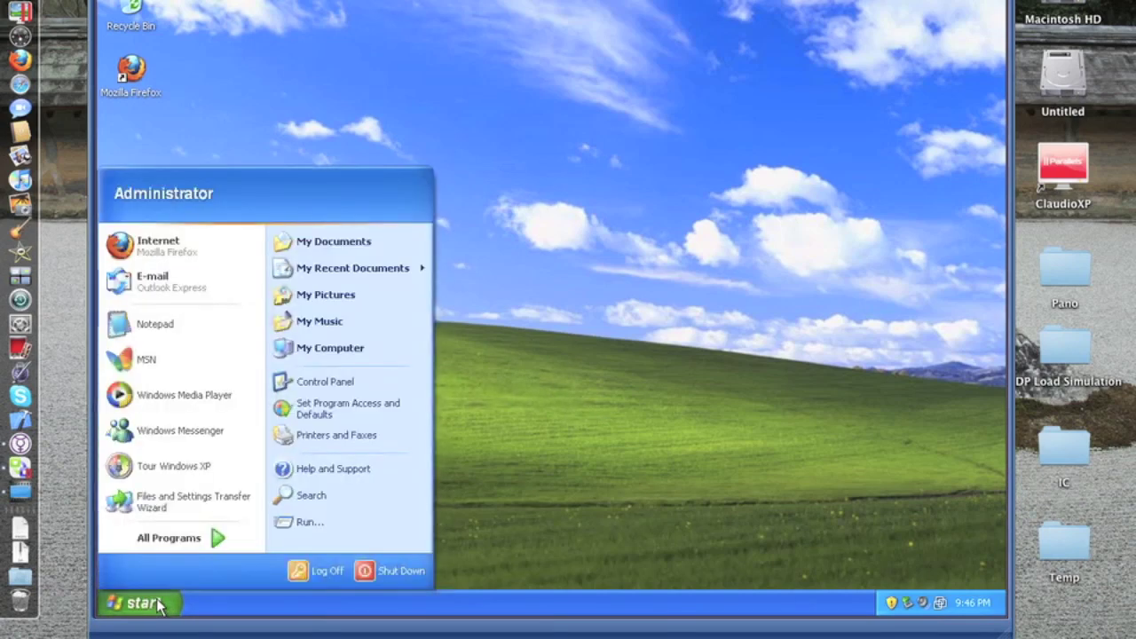
click(643, 397)
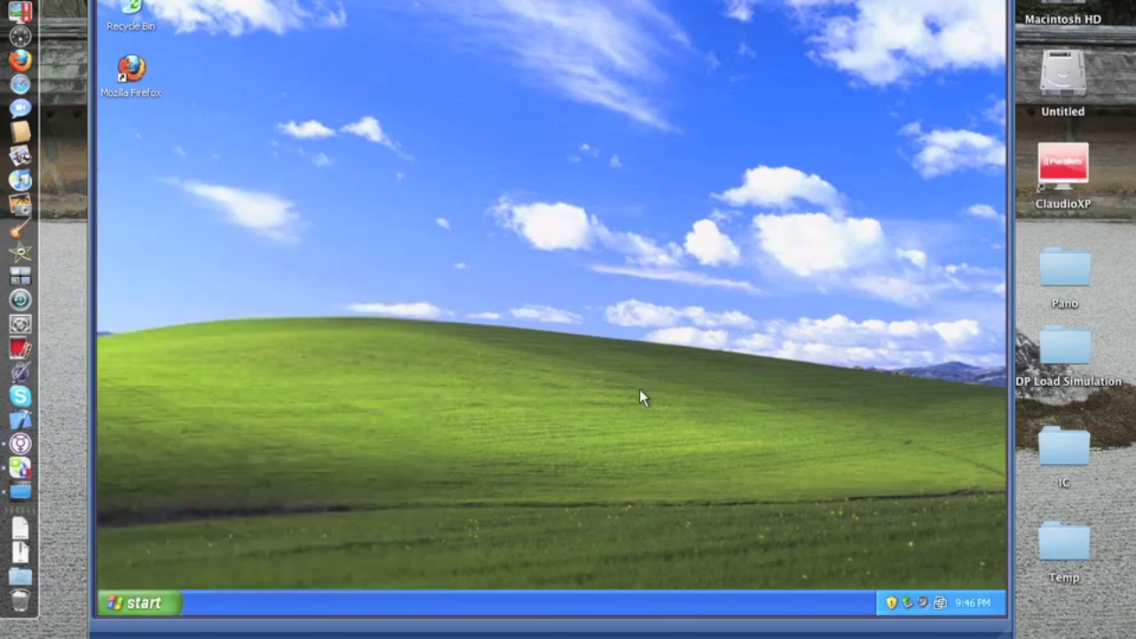
- Open a blank Notepad window from the remote desktop and move it around the desktop
click(157, 604)
click(184, 326)
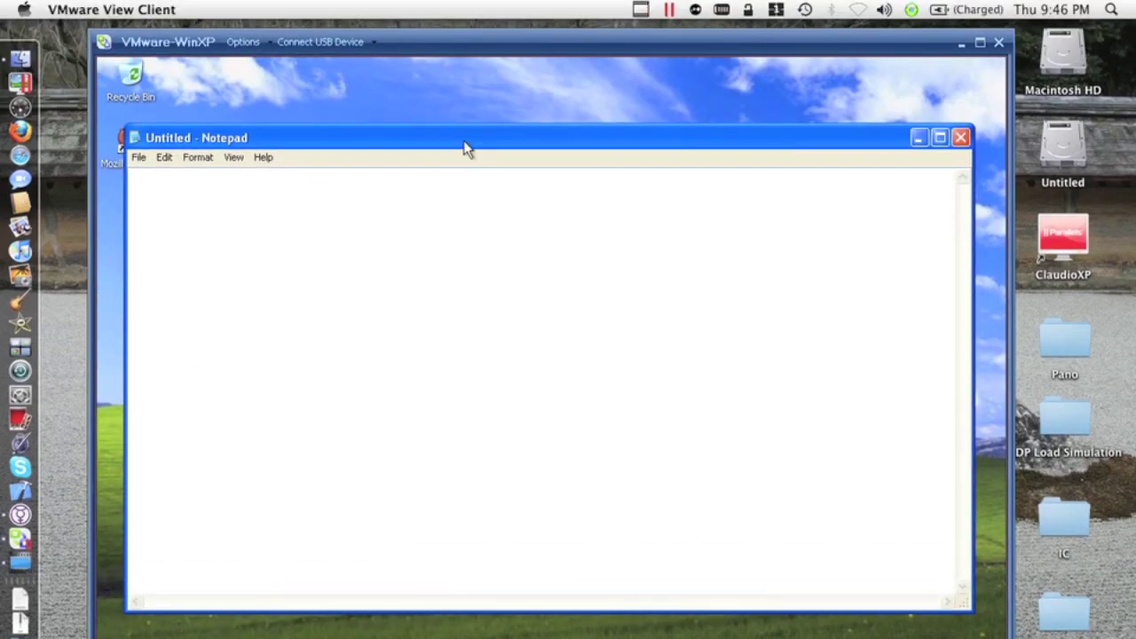
drag(463, 141, 442, 99)
drag(475, 237, 461, 167)
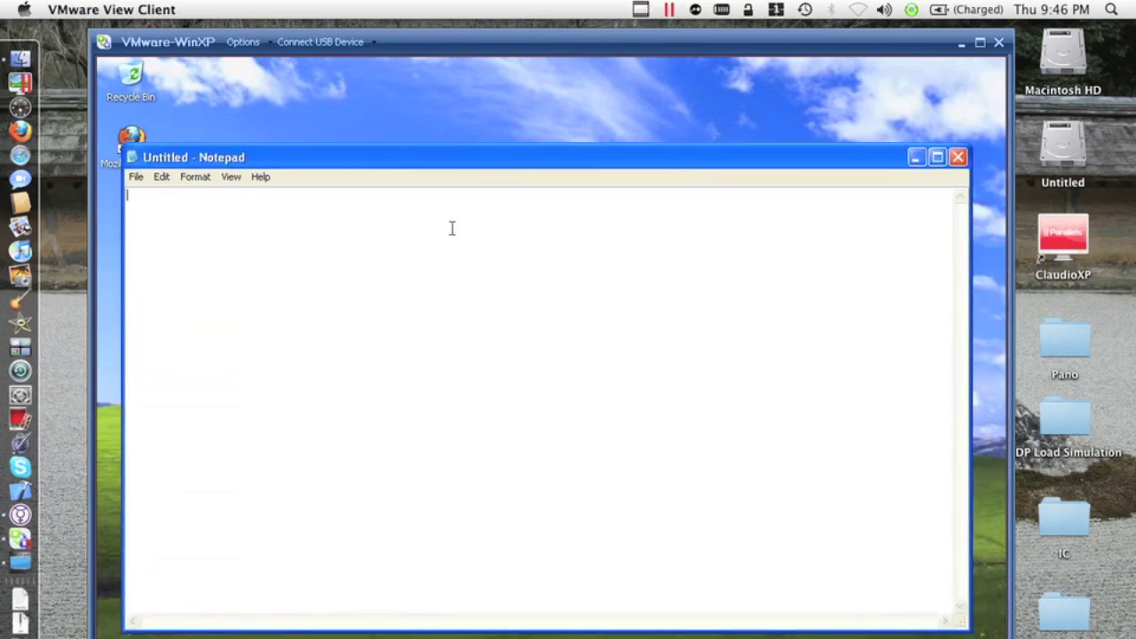
- Write "This is just a test typing." and "Can you see this on the screen?" on two lines, and close Notepad without saving
text(This is just a test typing)
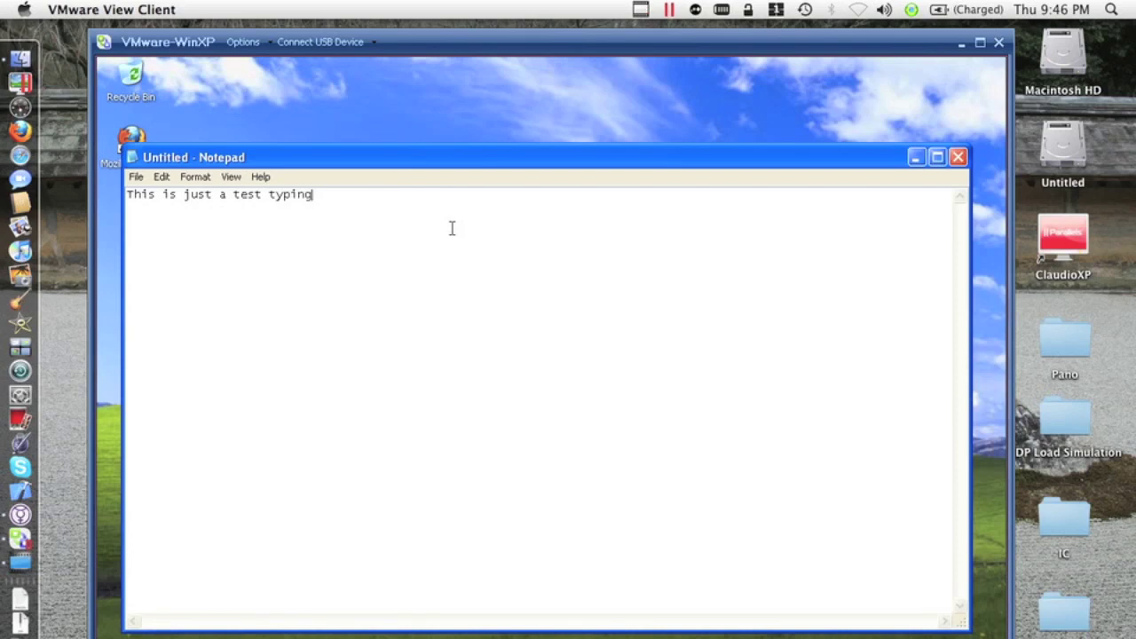
text(.)
key(Return)
text(Can you see this on the screen?)
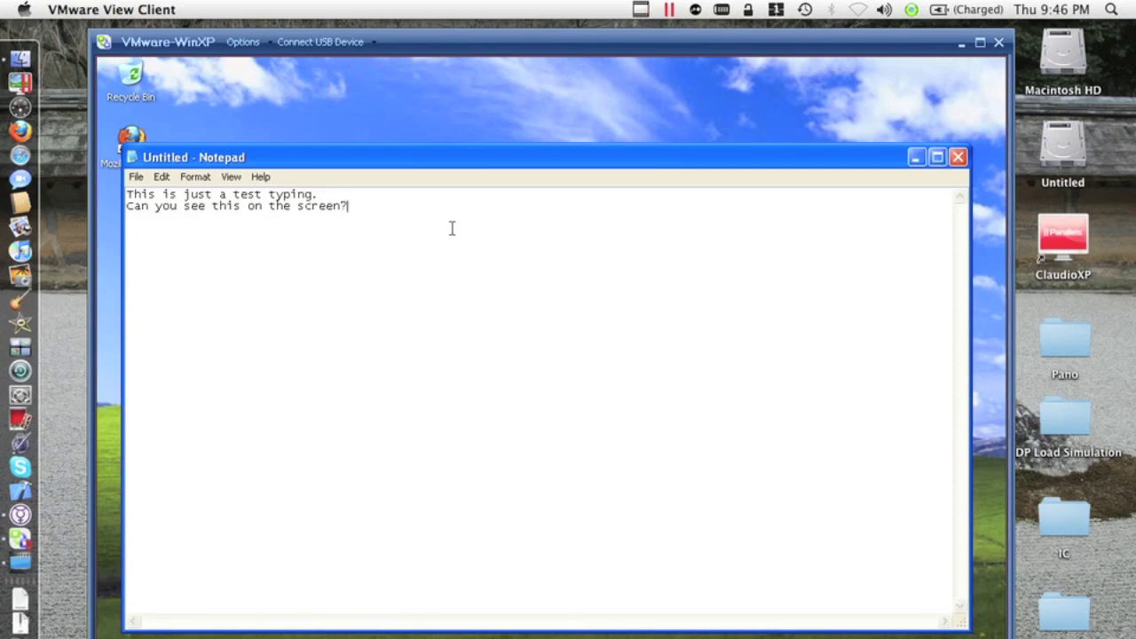
click(958, 159)
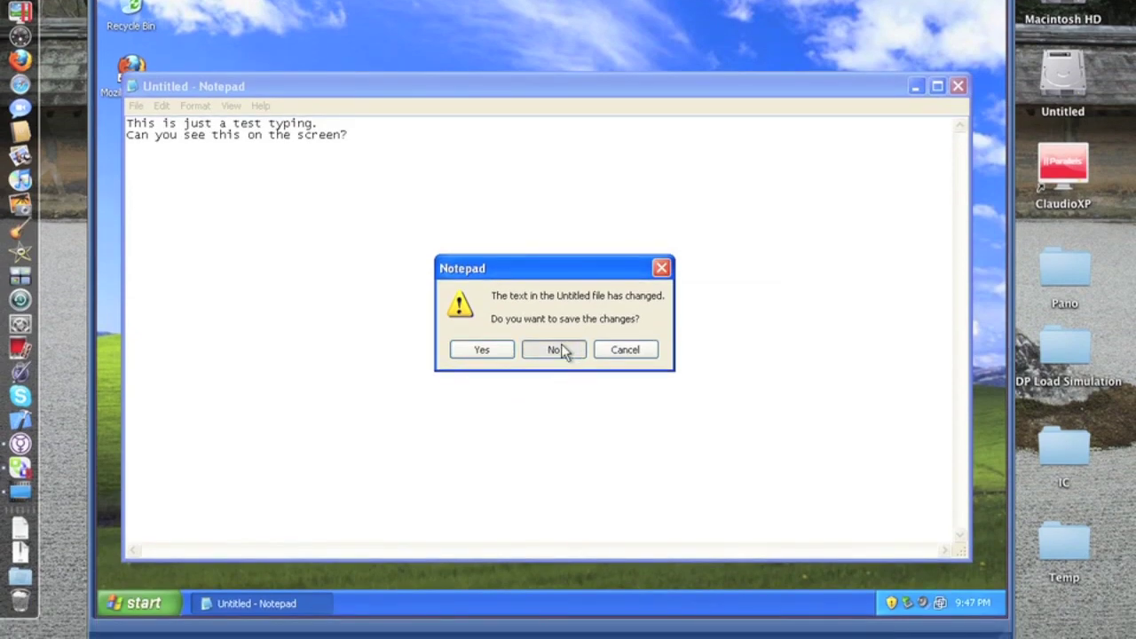
click(561, 350)
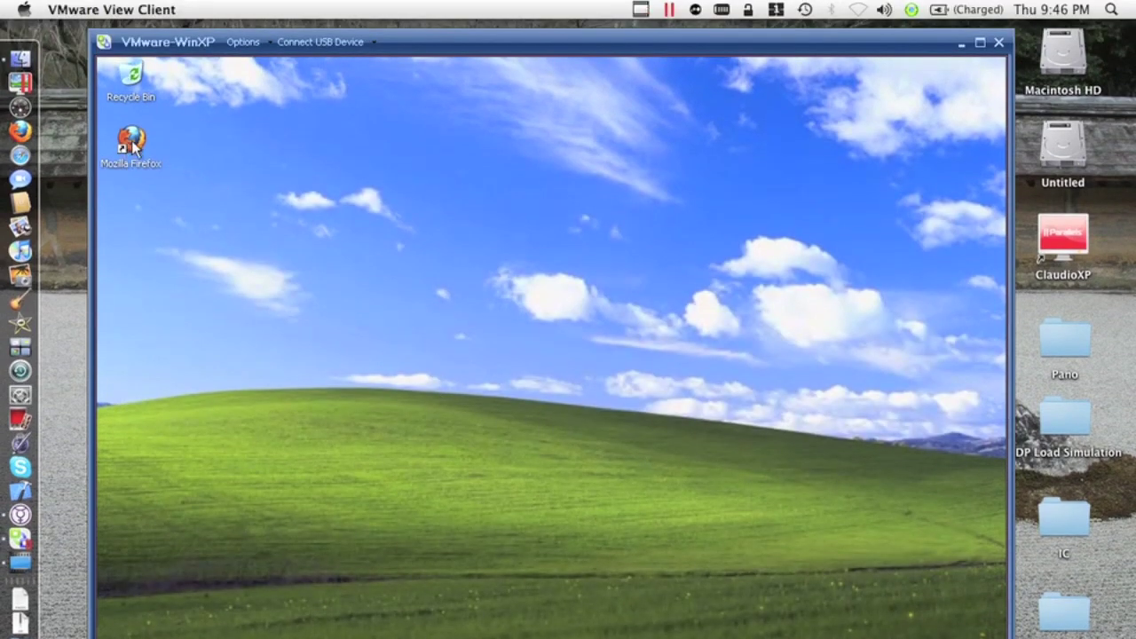
- Open Firefox and load the "YouTube - Time Code - Trailer" page from the visited addresses to play the video again
double_click(132, 144)
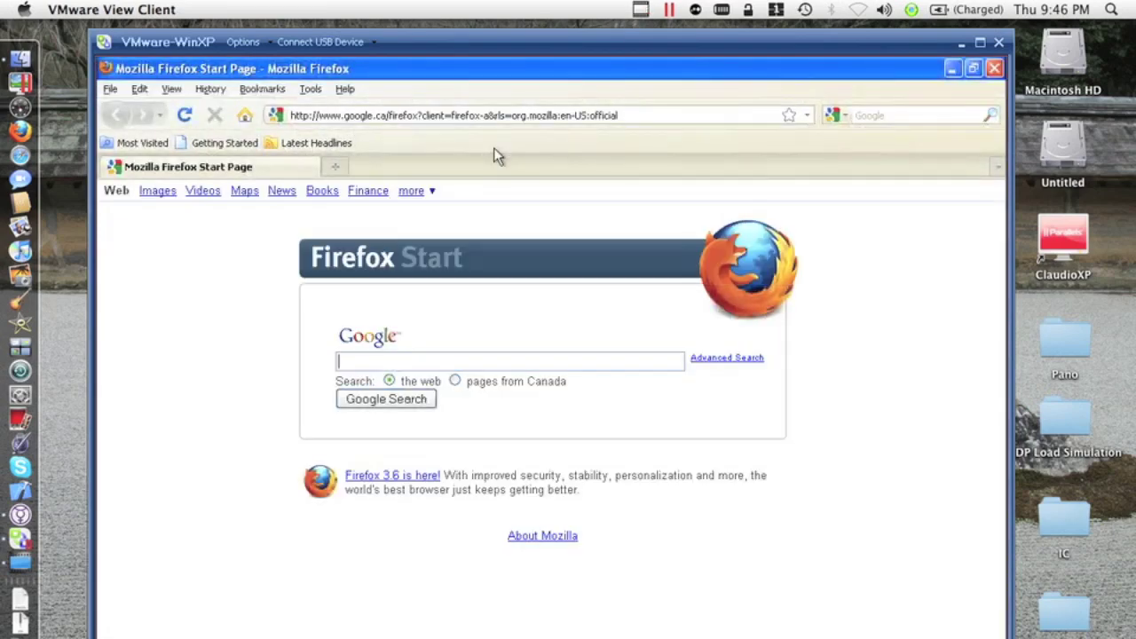
click(807, 114)
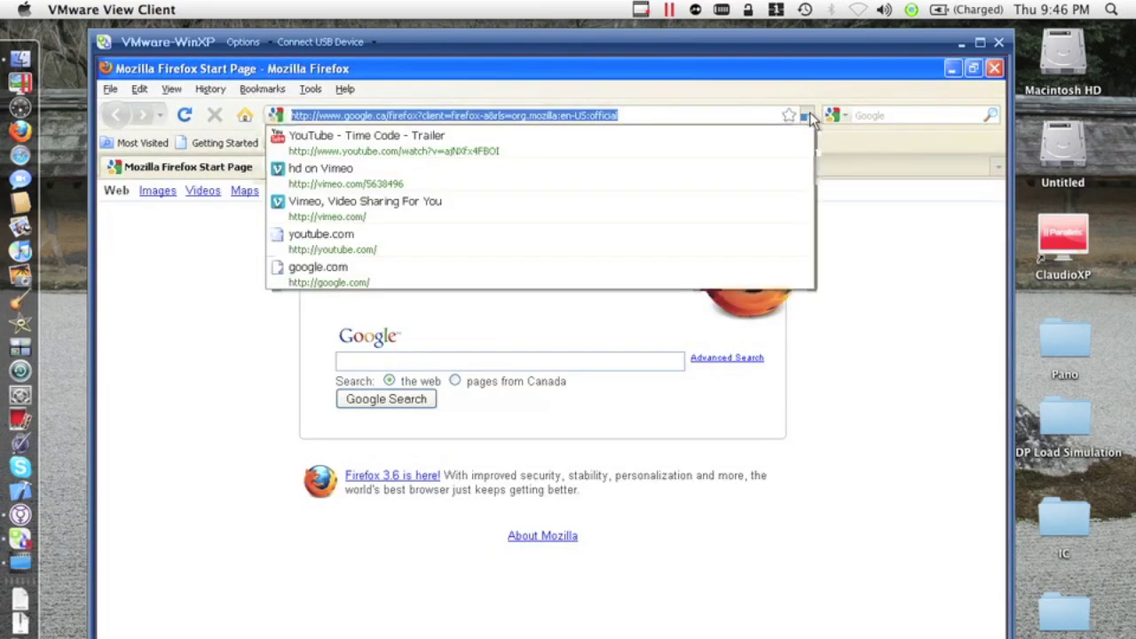
click(680, 151)
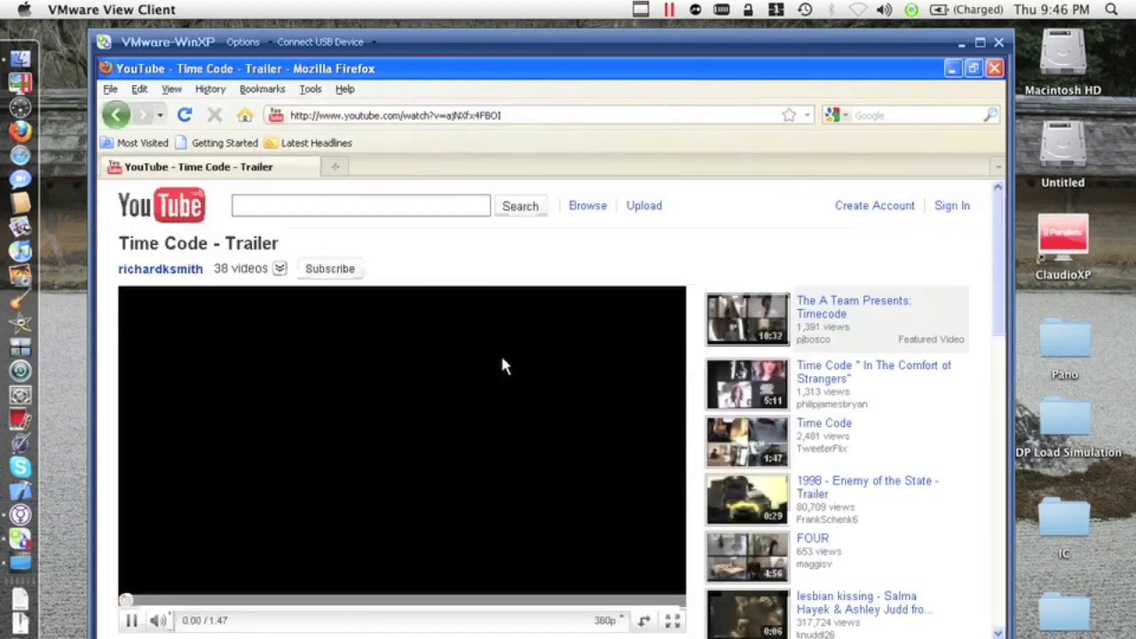